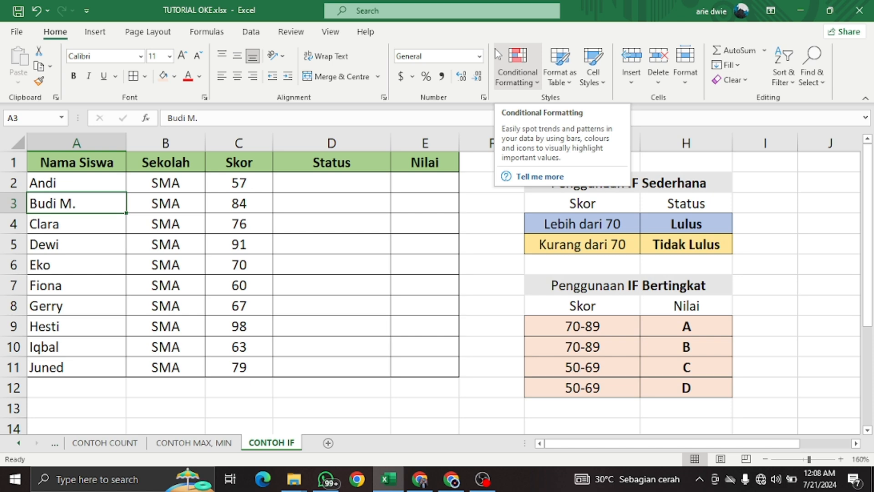
left_click(501, 206)
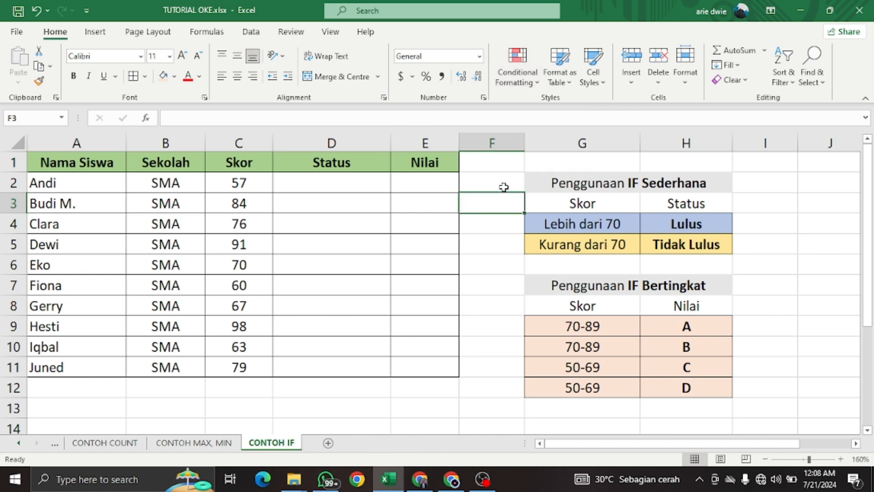
left_click(503, 187)
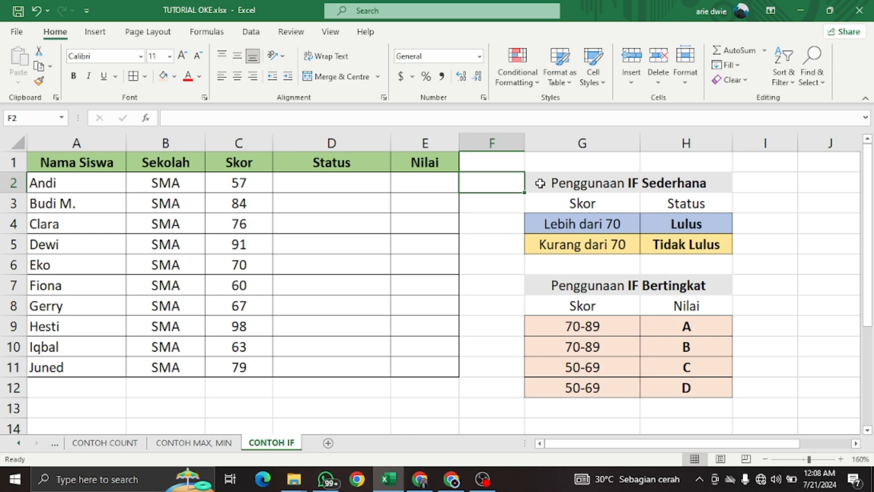
left_click(607, 183)
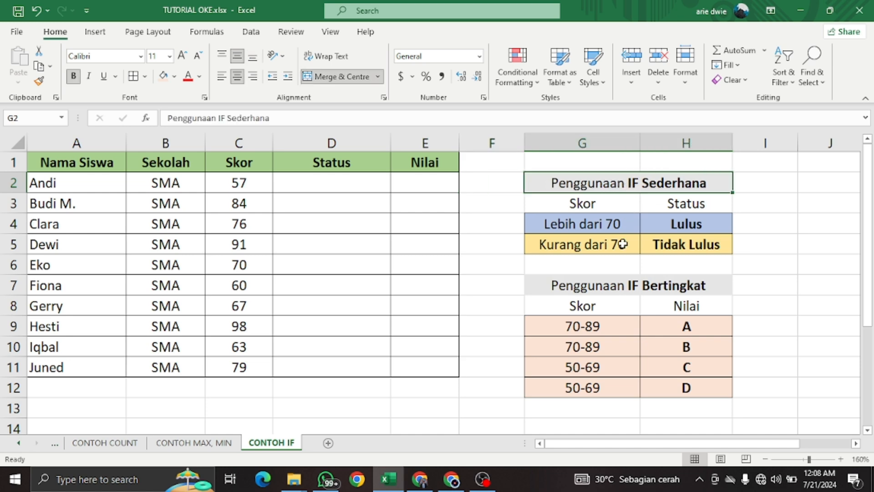
left_click(614, 286)
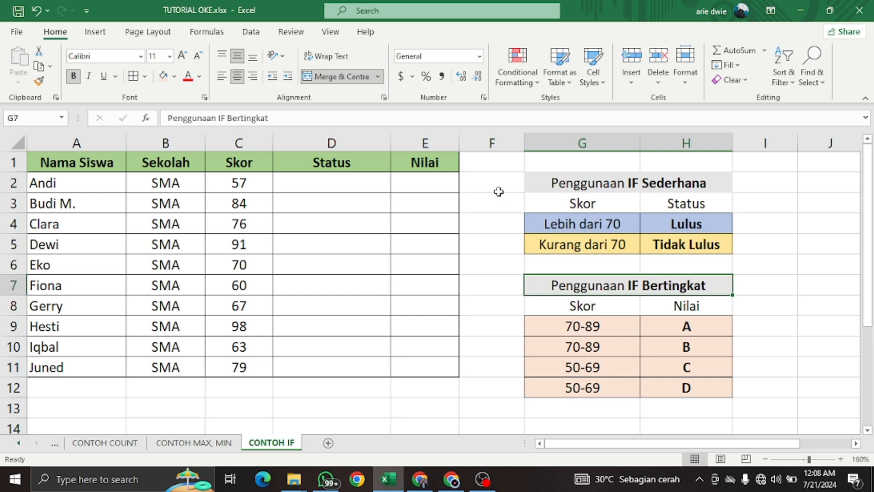
left_click(492, 177)
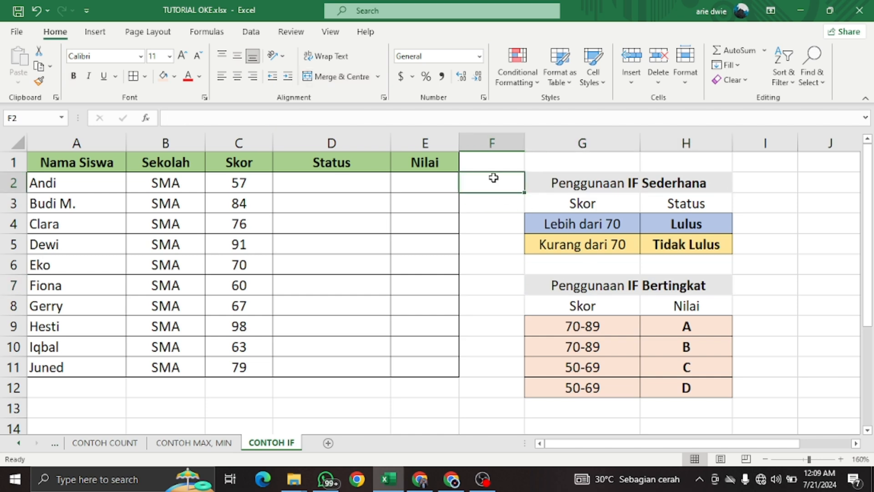
left_click(504, 200)
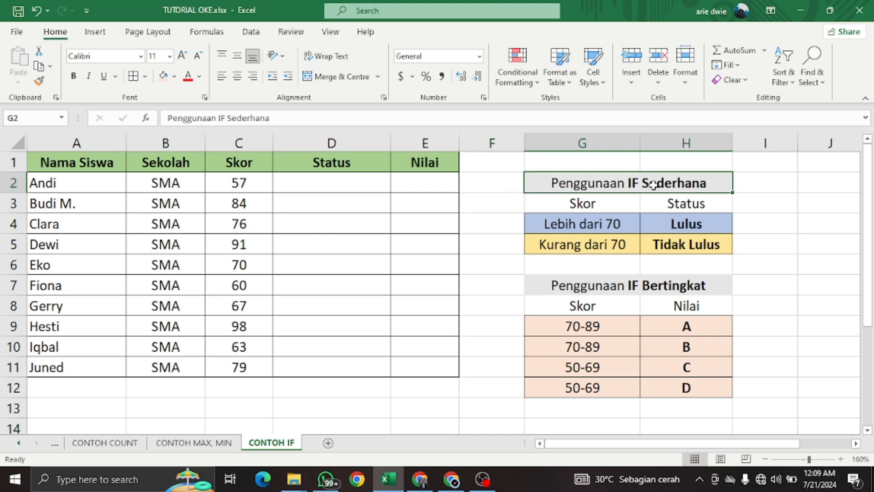
left_click(632, 186)
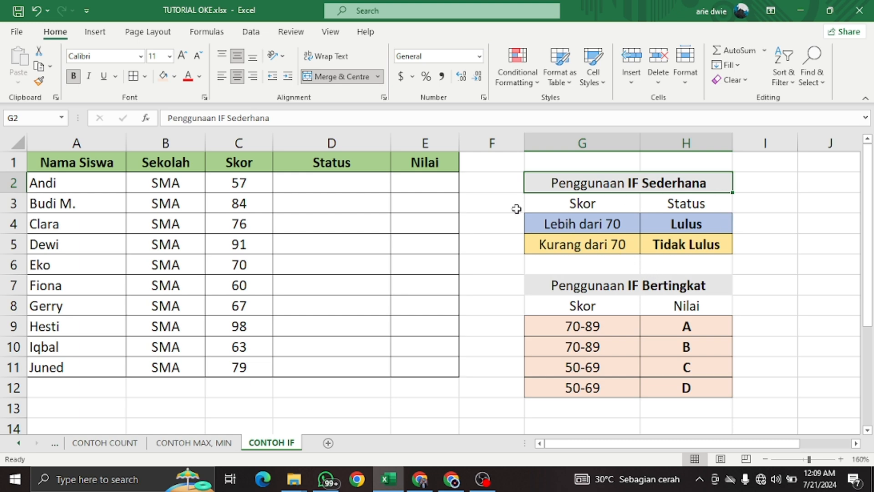
Step: Start an IF formula in cell D2 of the Status column with the logical test C2>=70
left_click(360, 189)
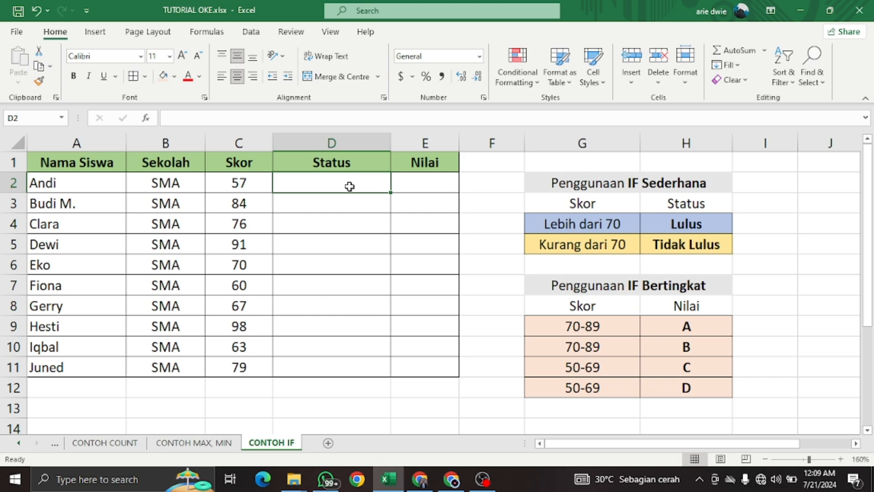
type("=")
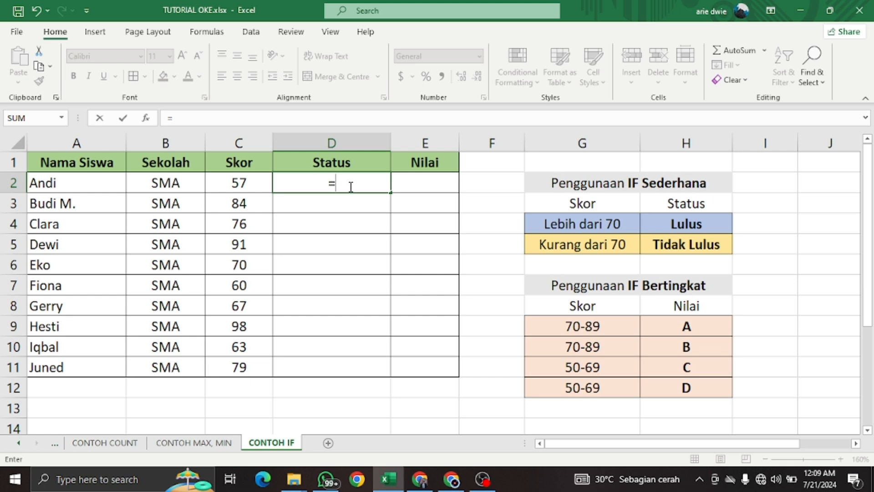
type("i")
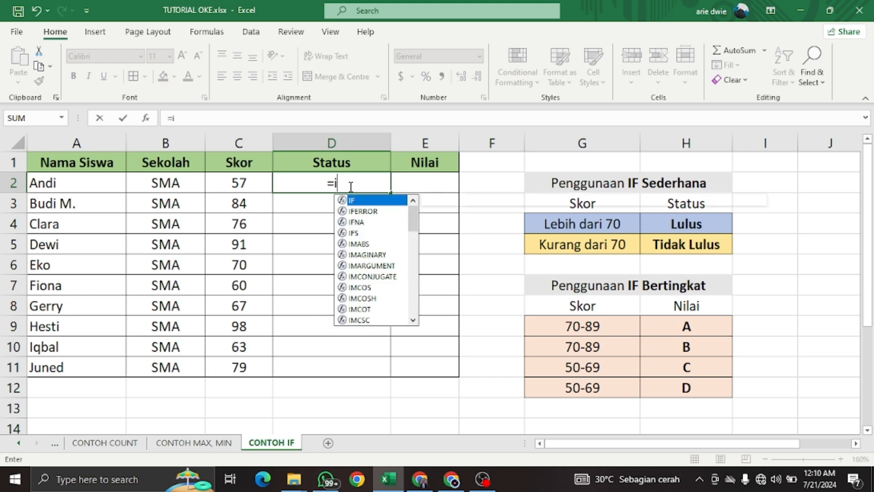
type("f")
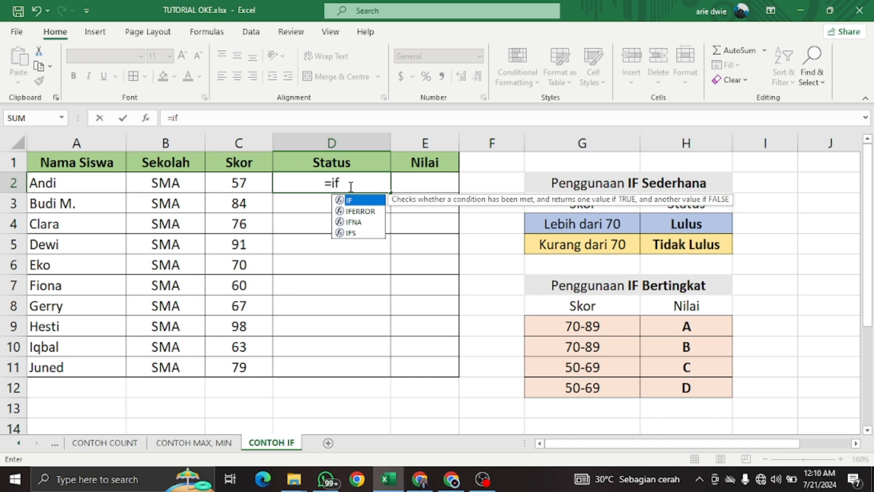
type("(")
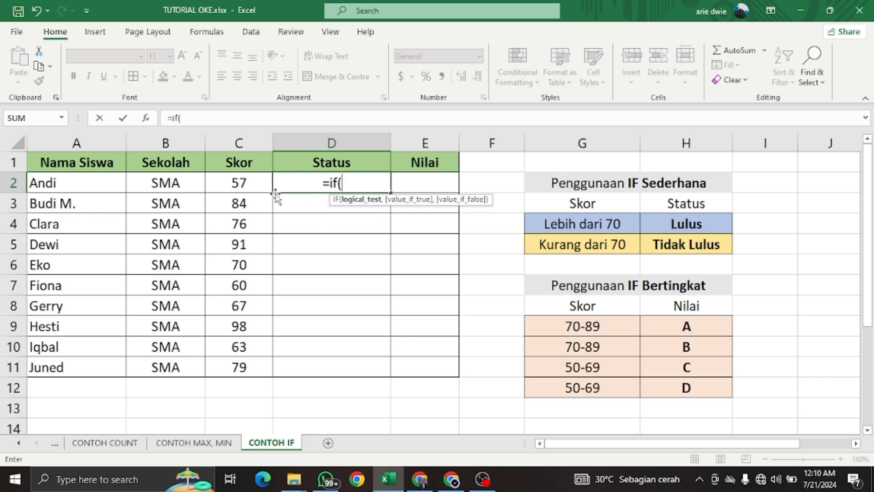
left_click(245, 184)
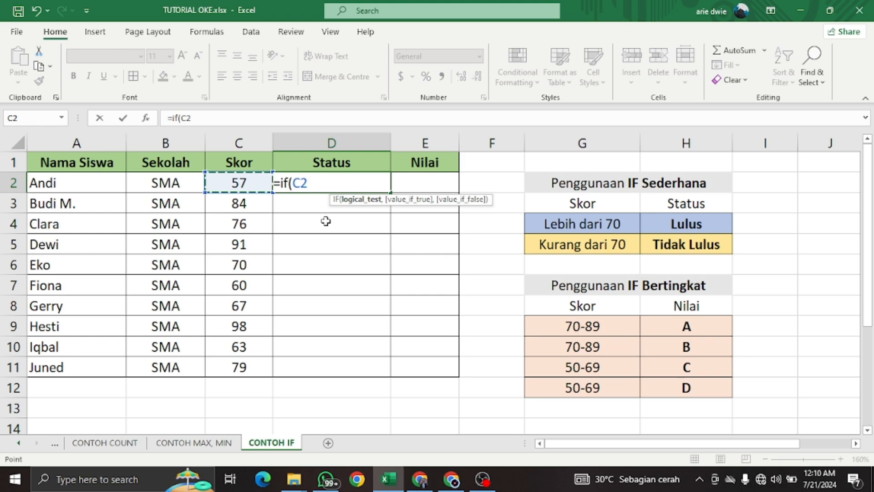
type(">")
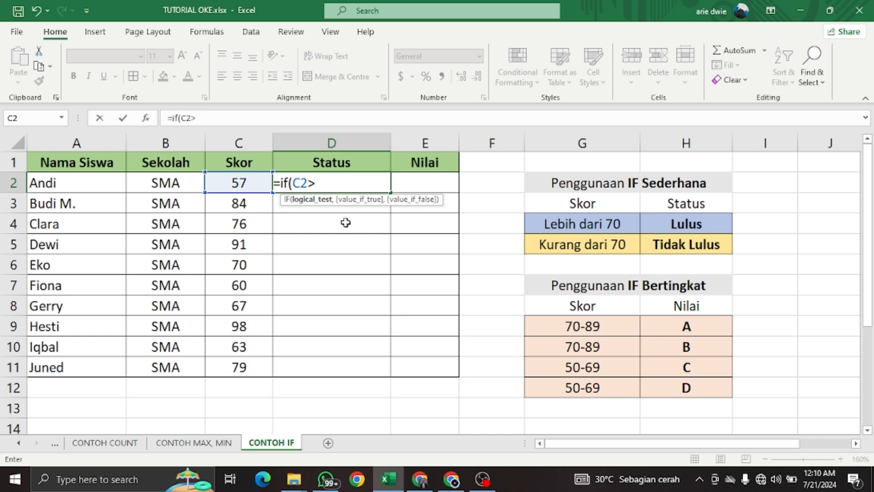
type("=7")
type("0,")
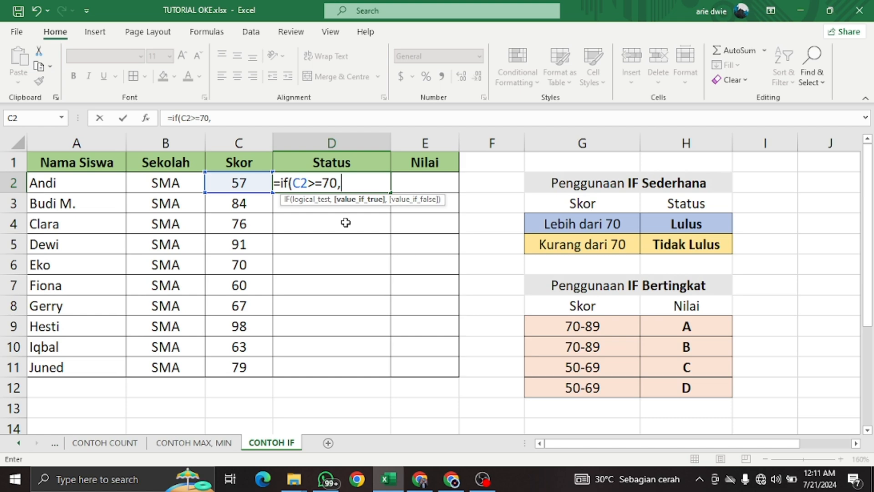
Step: Complete the D2 formula to return "Lulus" when the test is true and "Tidak Lulus" when it is false
type("\"Lulus")
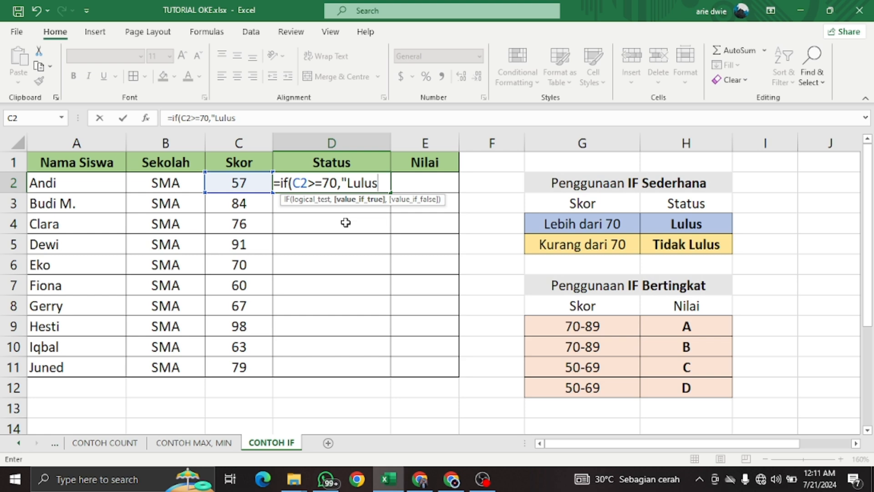
type("\"")
type(",")
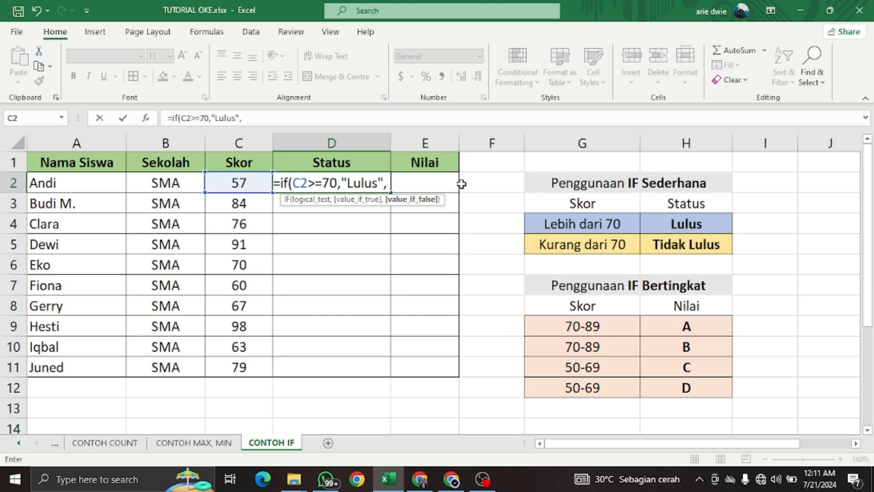
type("\"")
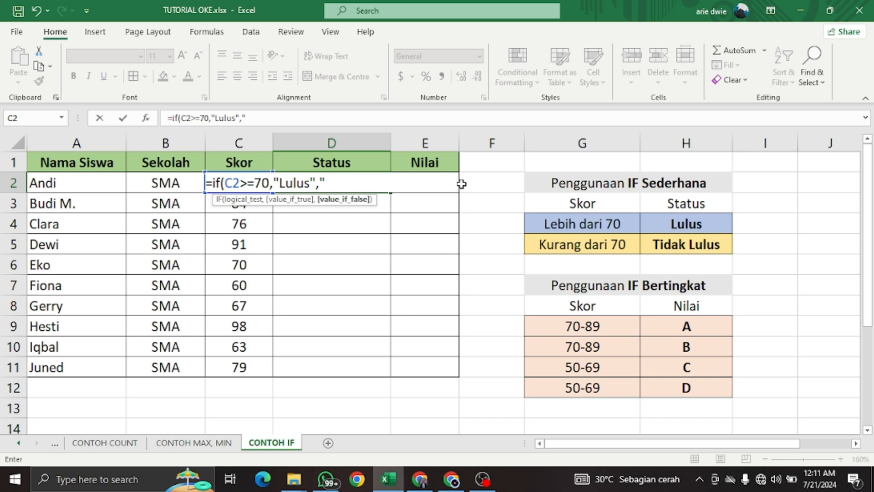
type("Tidak")
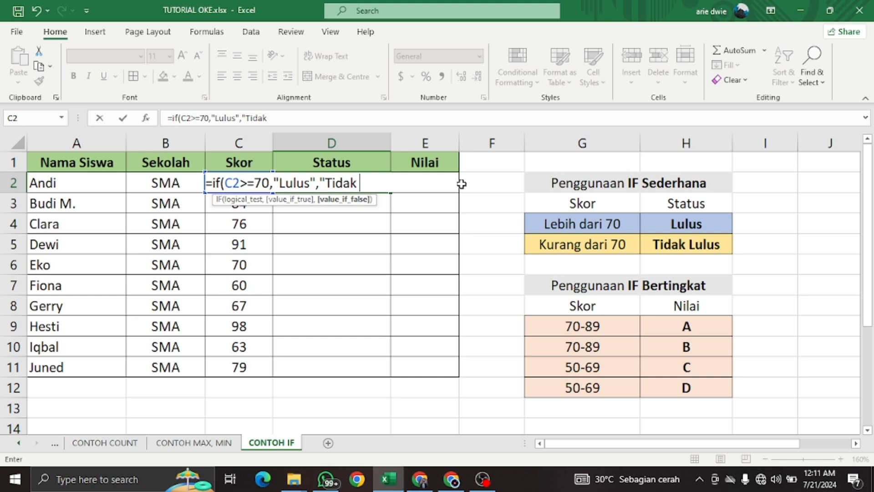
type(" Lulus\")")
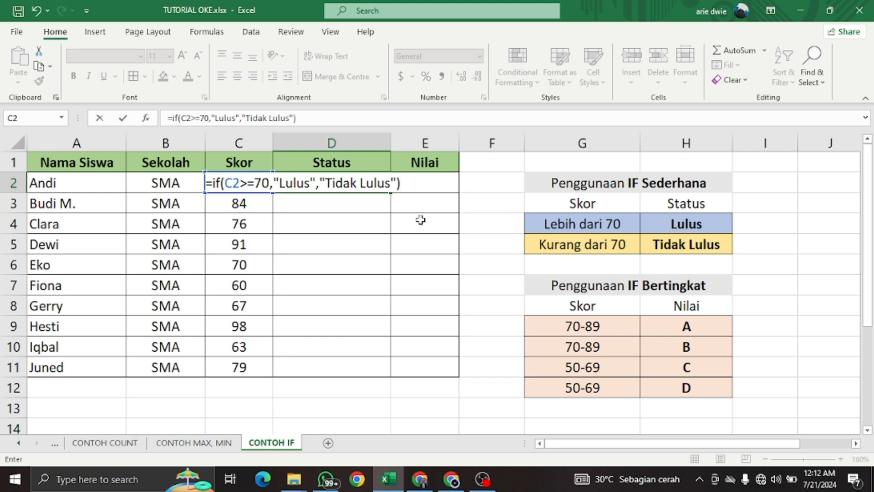
key("Return")
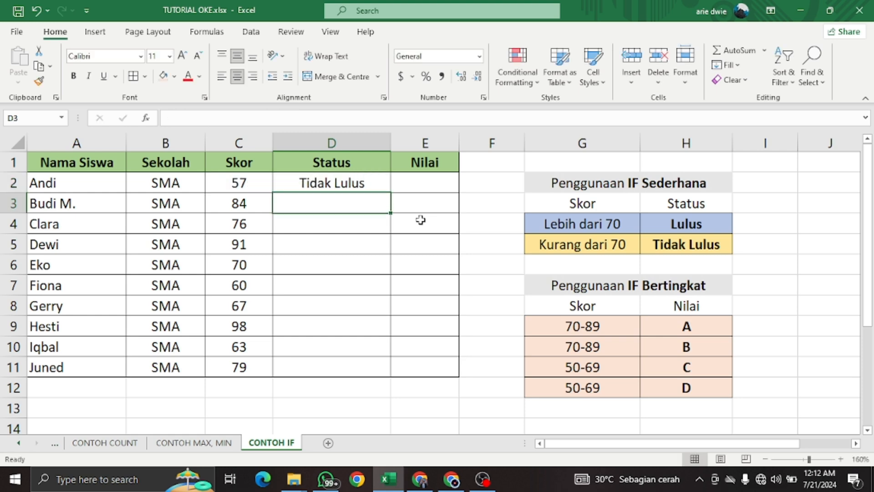
Step: Fill the Status formula from D2 down through D11 for all the students
left_click(349, 181)
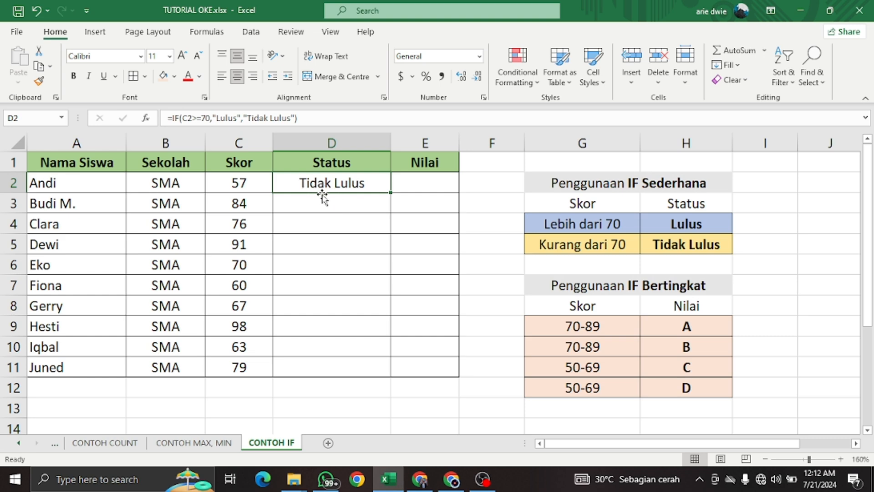
left_click(336, 202)
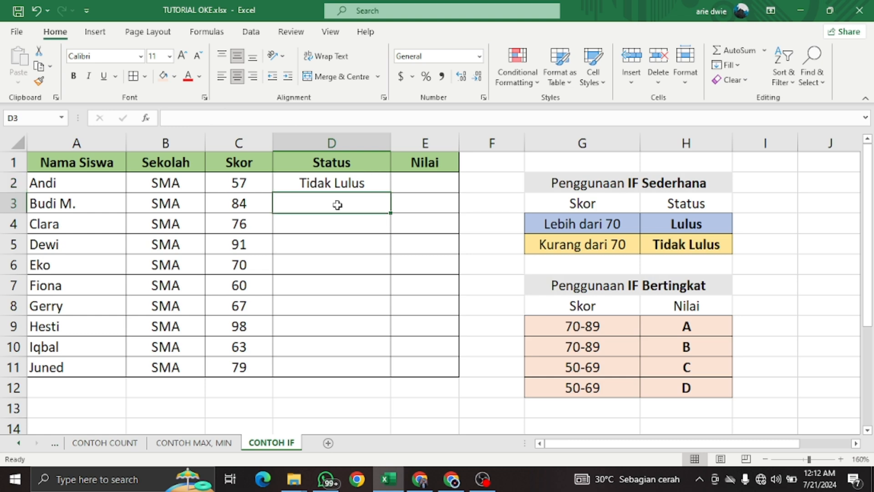
left_click(337, 188)
left_click(255, 179)
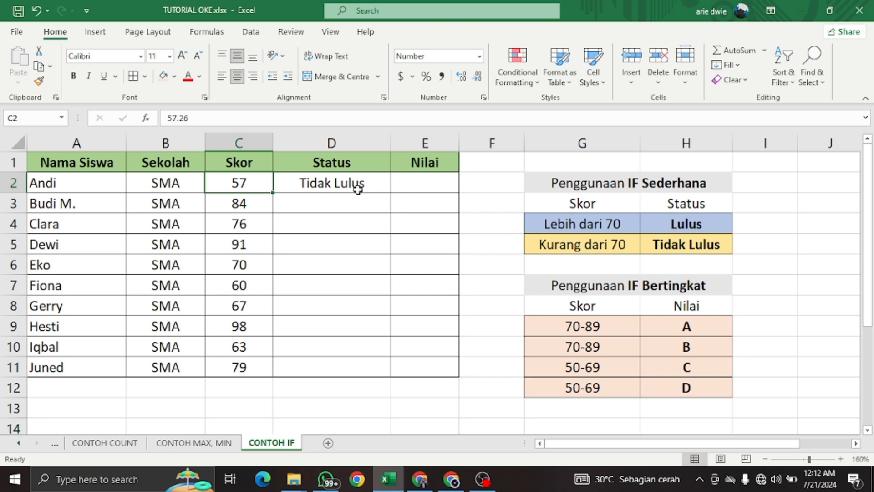
left_click(344, 184)
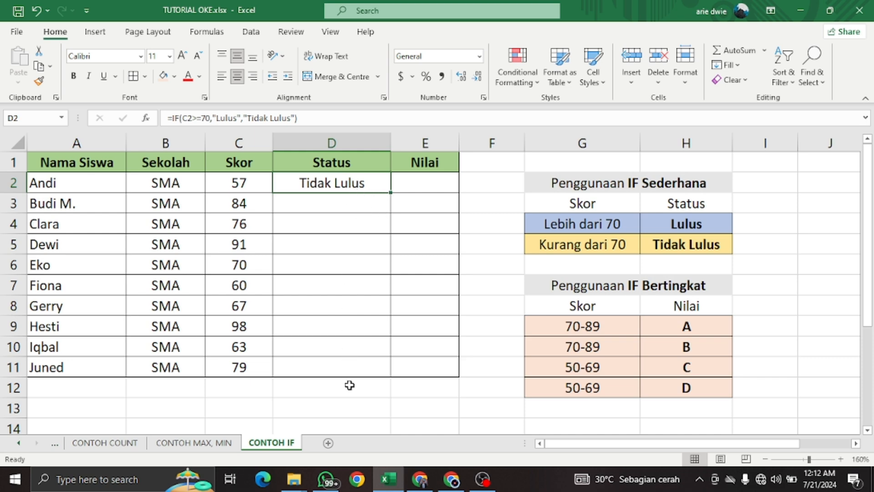
double_click(390, 193)
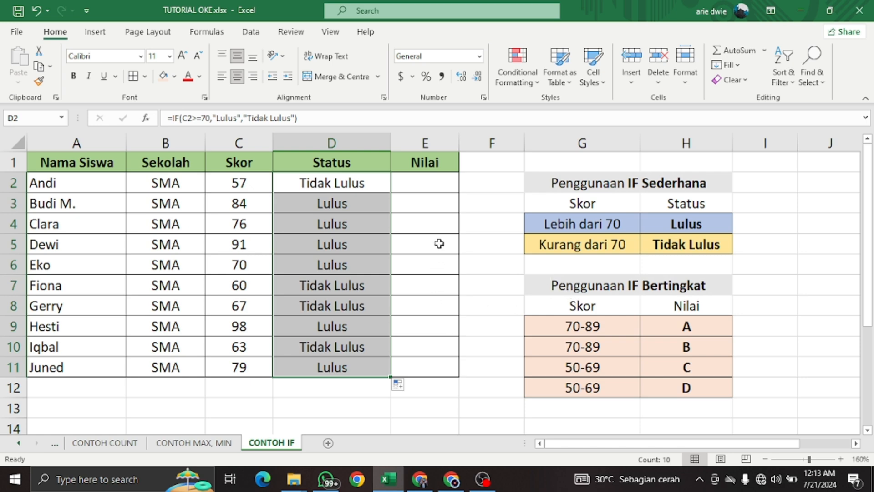
Step: Set the score range for grade A in cell G9 of the IF Bertingkat table to 90-100
left_click(441, 187)
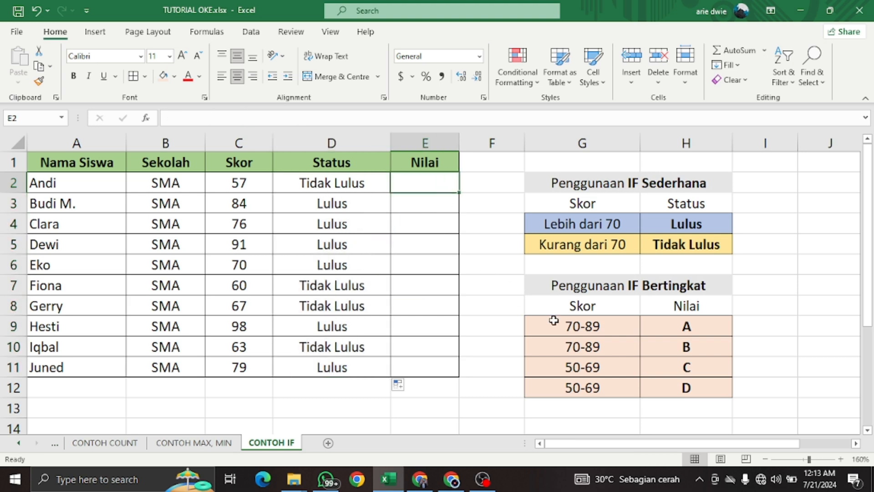
left_click(600, 319)
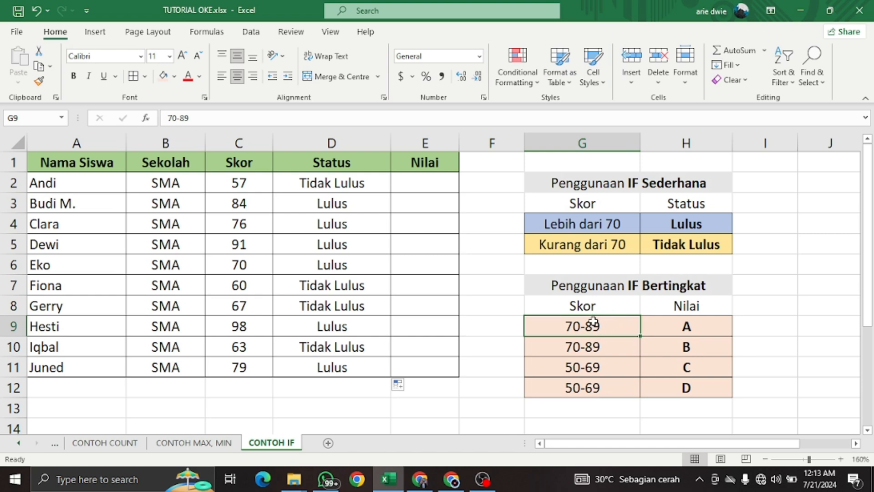
left_click(593, 310)
left_click(588, 330)
type("90-100")
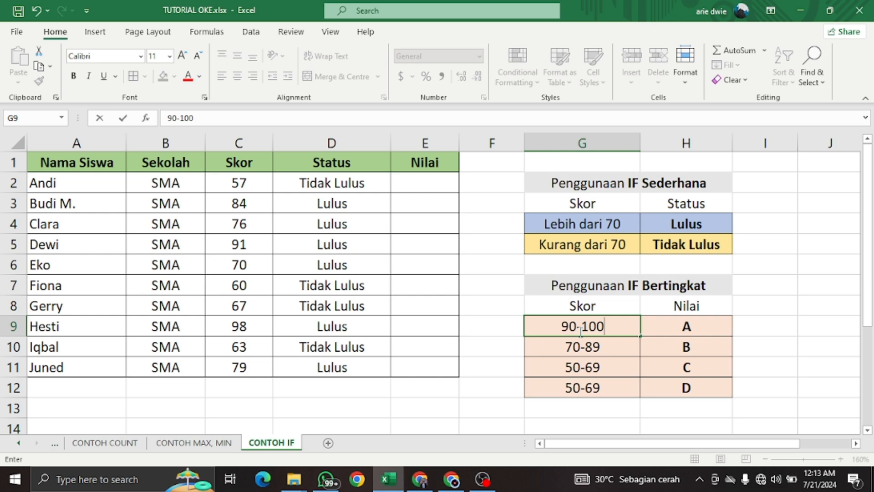
key("Return")
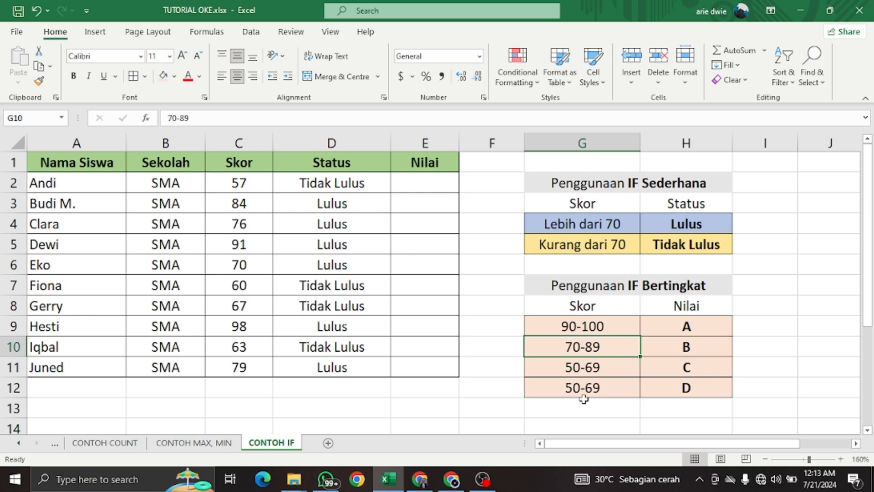
Step: Set the score range for grade D in cell G12 to 0-49
left_click(637, 390)
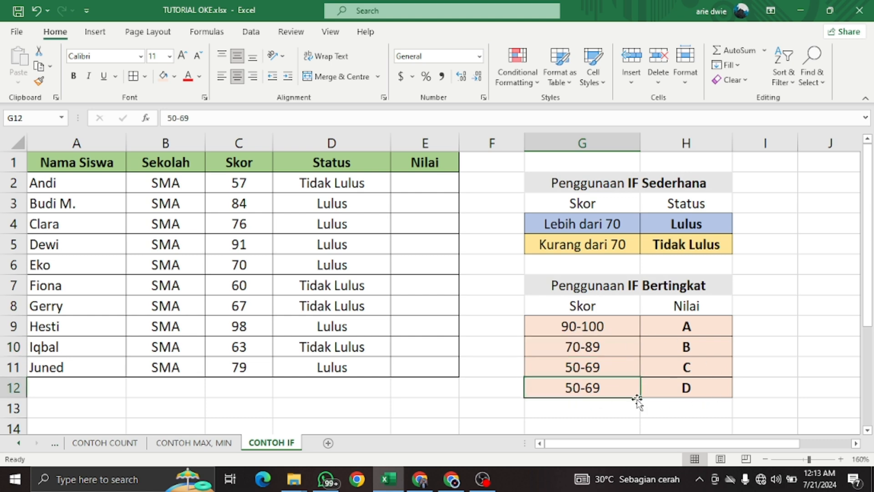
type("0-")
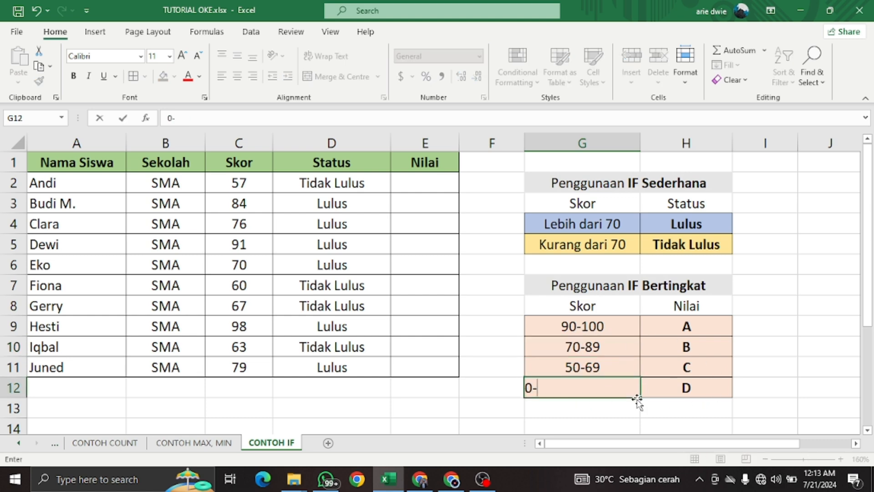
type("49")
key("Return")
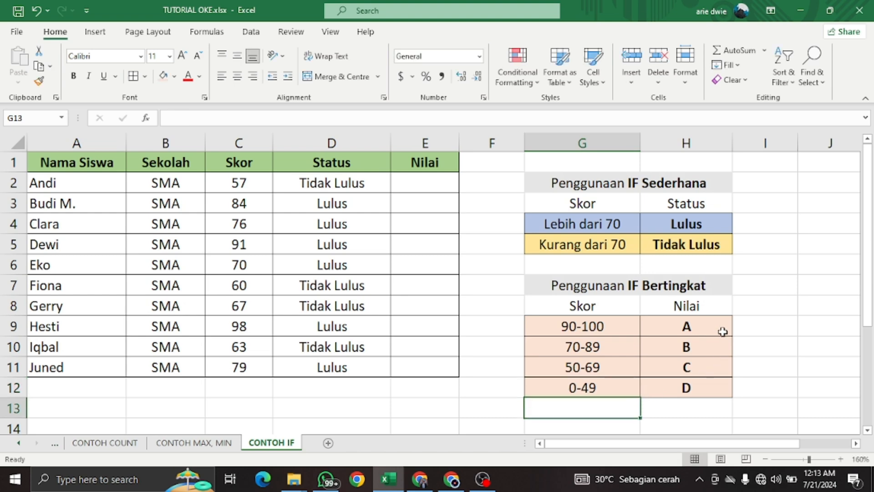
Step: Begin an IF formula in cell E2 of the Nilai column with the logical test C2>=90
left_click(400, 182)
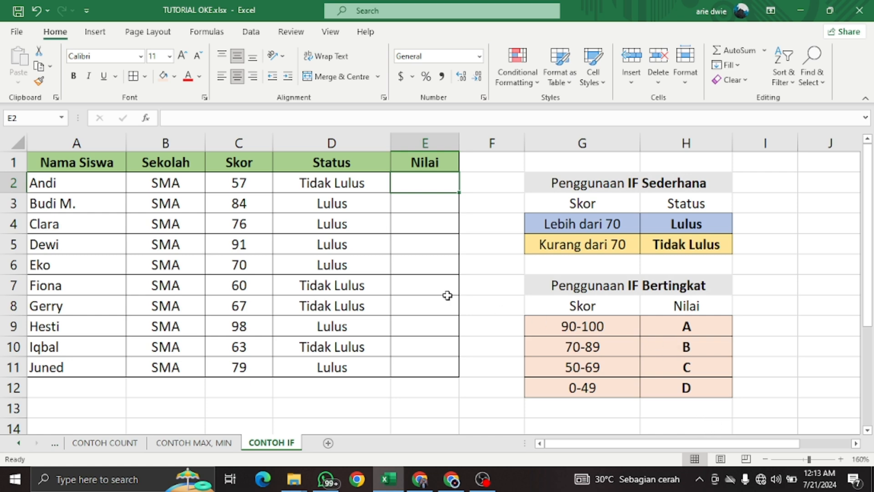
type("=")
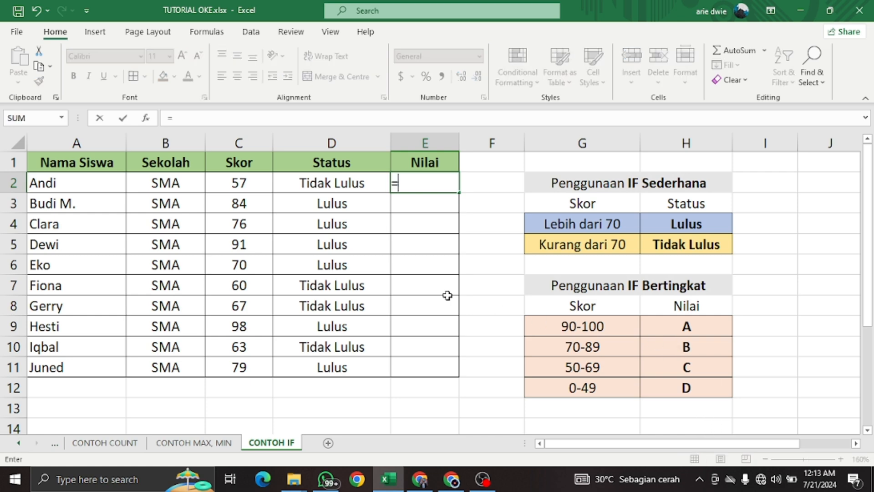
type("if")
key("Escape")
type("(")
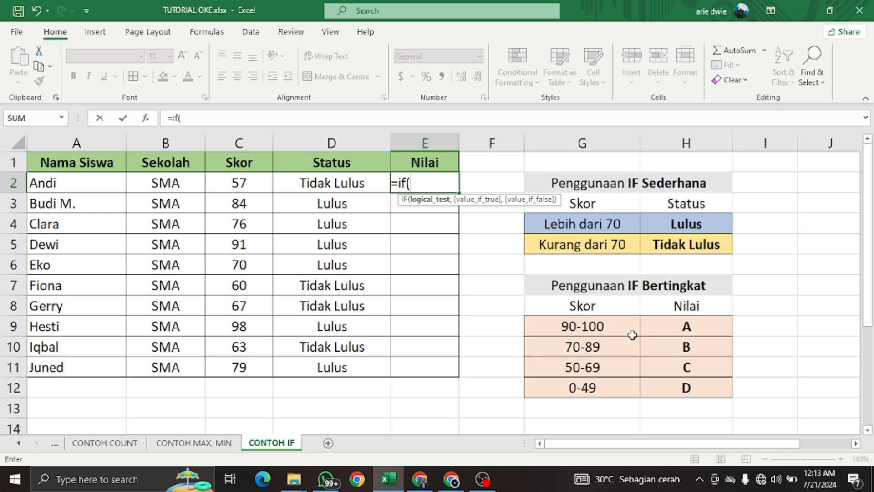
left_click(246, 182)
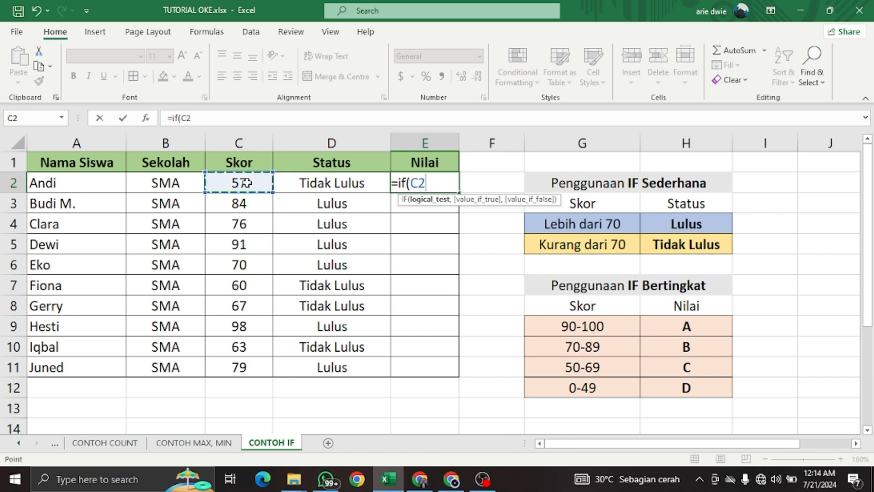
type(">")
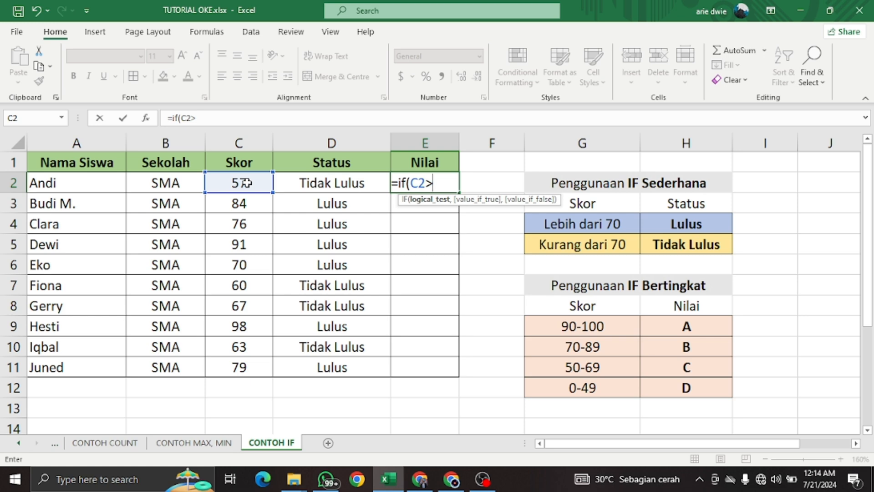
type("90")
key("BackSpace")
key("BackSpace")
key("BackSpace")
type(">=90,")
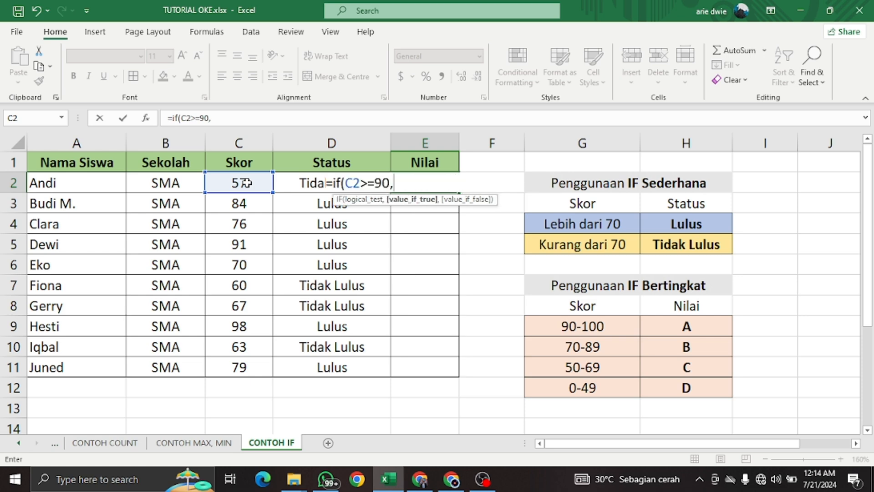
Step: Make the E2 formula return "A" when the C2>=90 test is true
type("\"A")
key("BackSpace")
type("A\",")
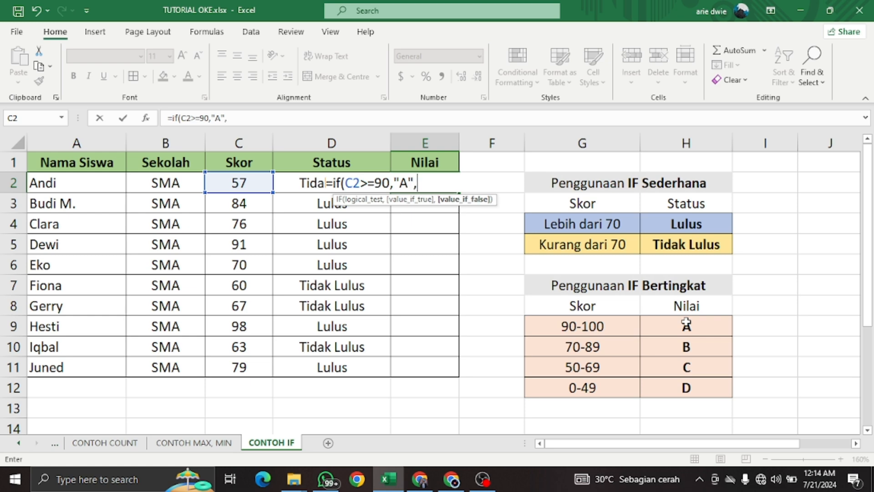
Step: Nest a second IF as the false value in E2, testing C2>=70 and returning "B" when true
type("(")
key("BackSpace")
type("if")
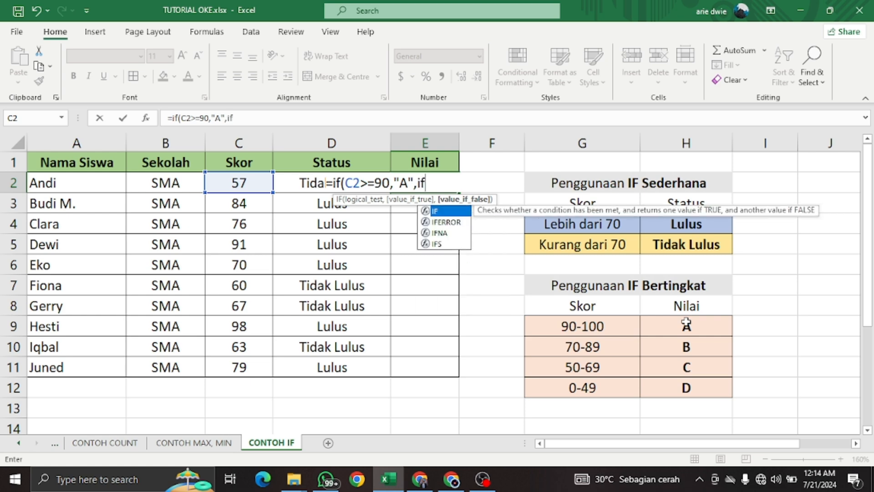
type("(")
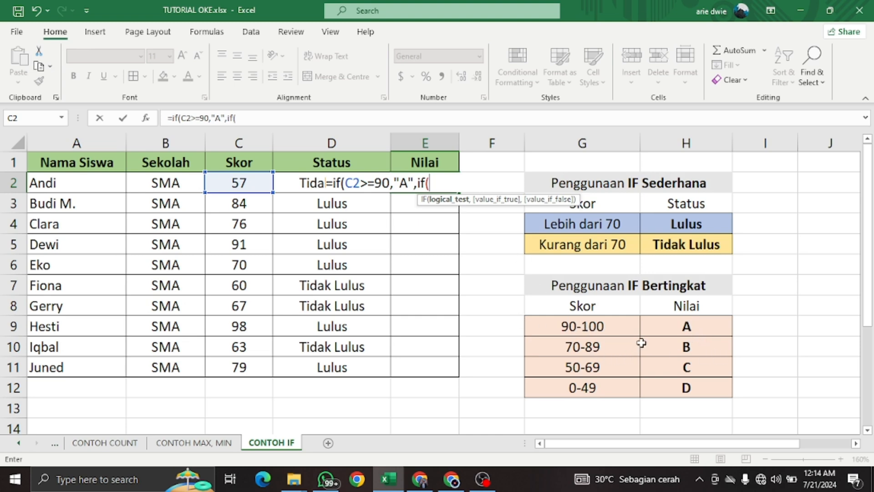
left_click(230, 182)
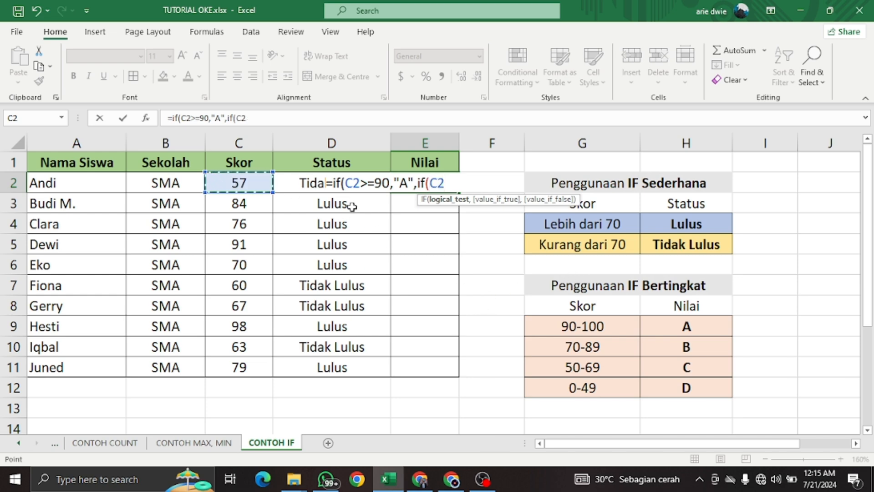
type(">")
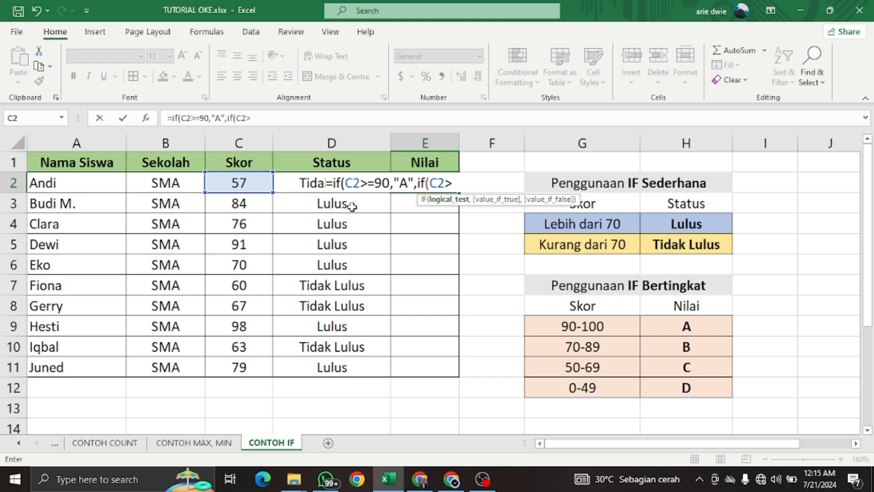
type("=70,")
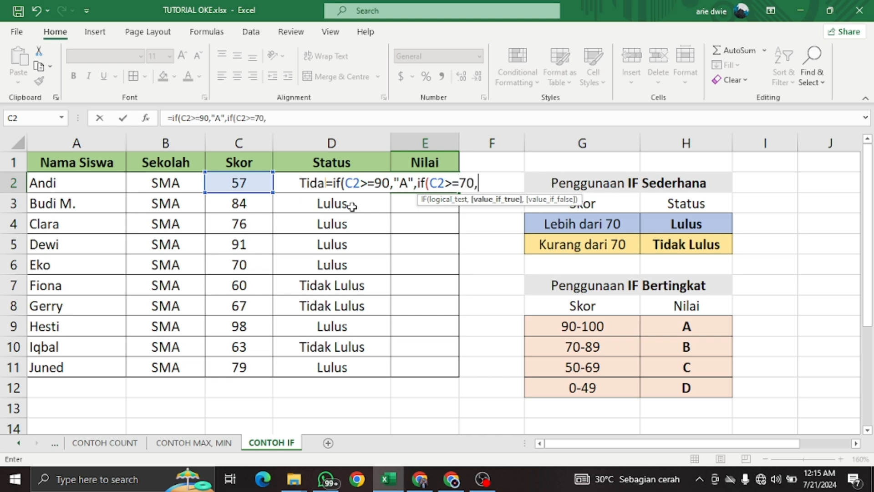
type("\"B\"")
type(",")
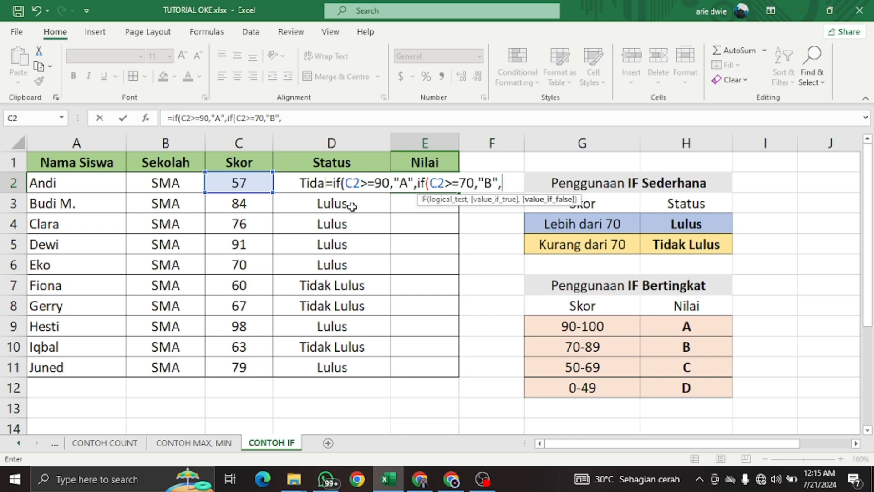
Step: Nest a third IF in the E2 formula, testing C2>=50 and returning "C" when true
type("if")
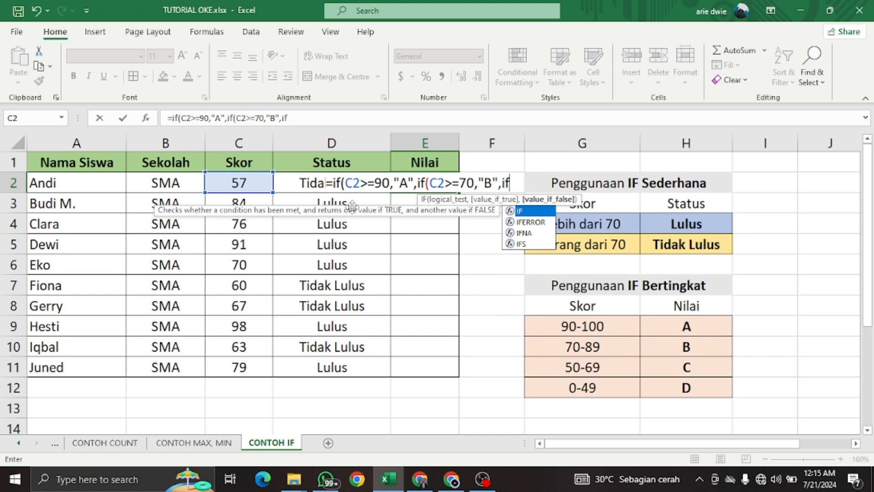
type("(")
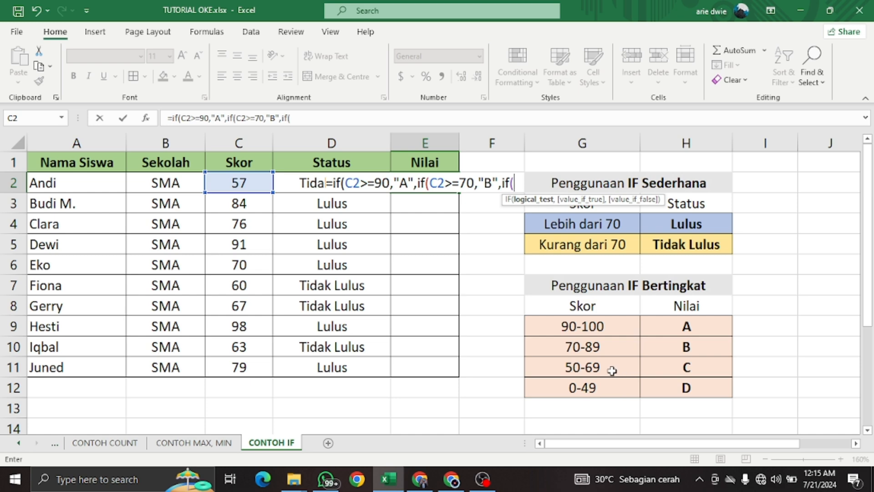
left_click(256, 178)
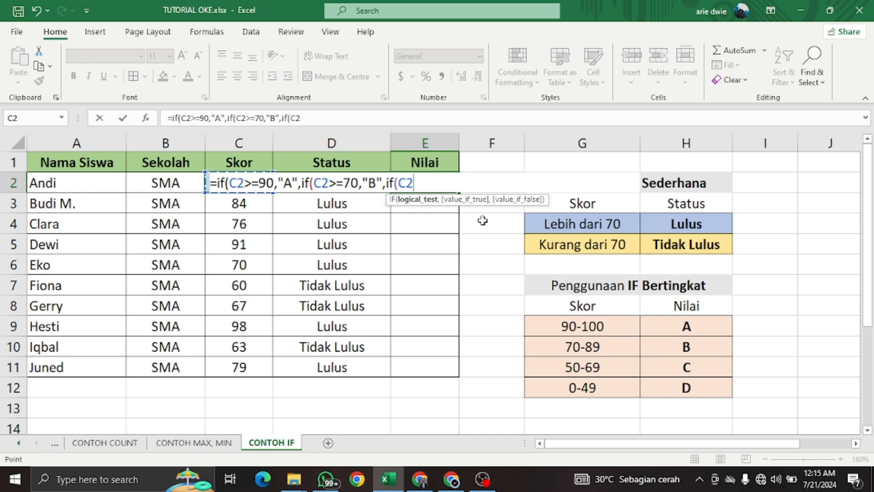
type(">")
type("=50")
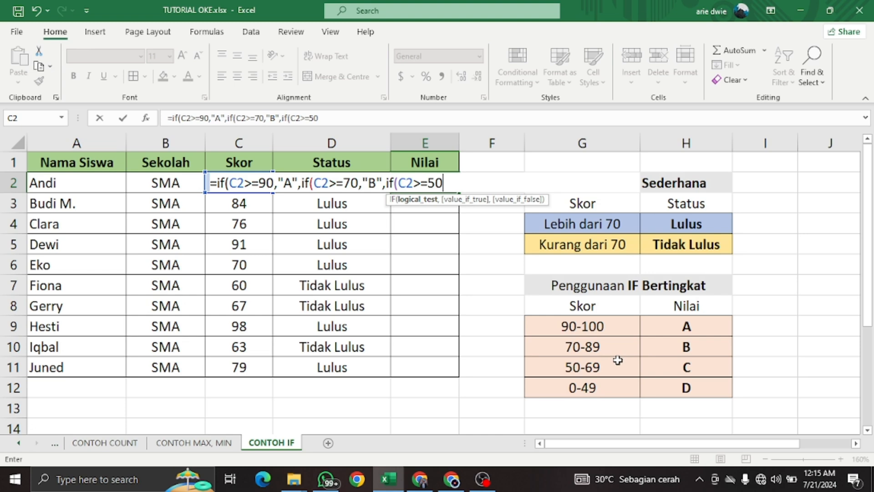
type(",")
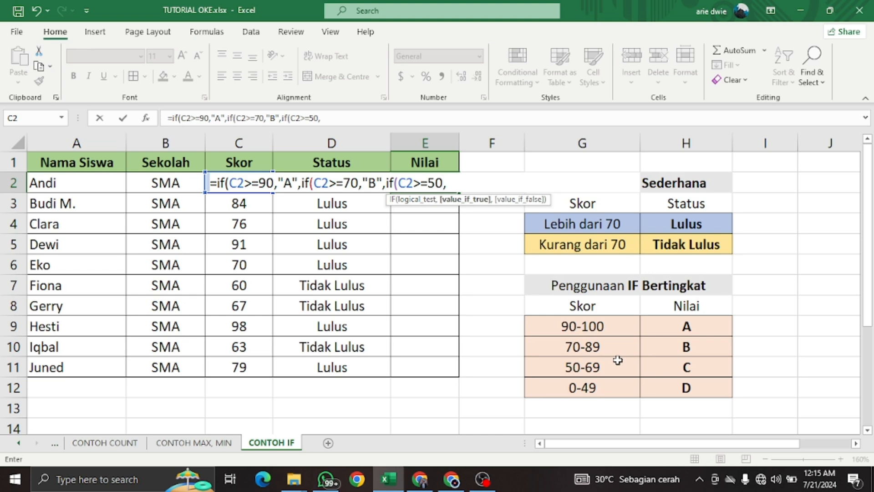
type("\"C\",")
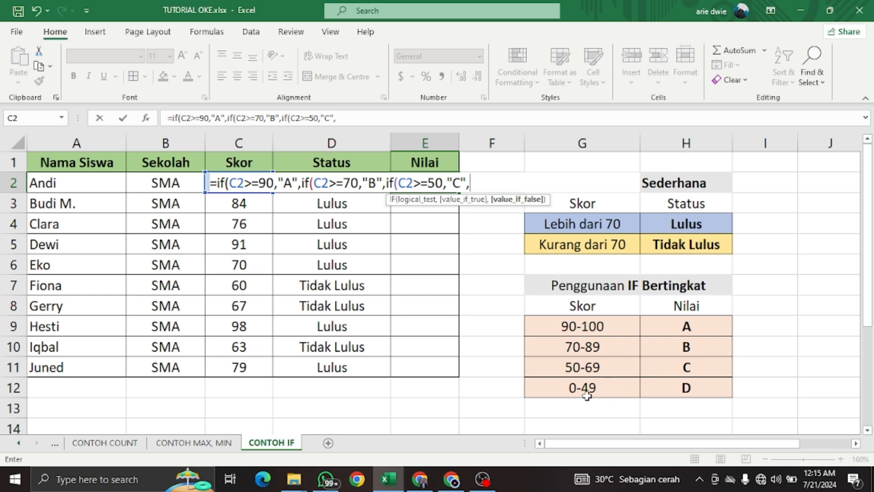
Step: Finish the E2 formula with "D" as the final false value and close all three nested IFs
type("\"D")
type("\"))")
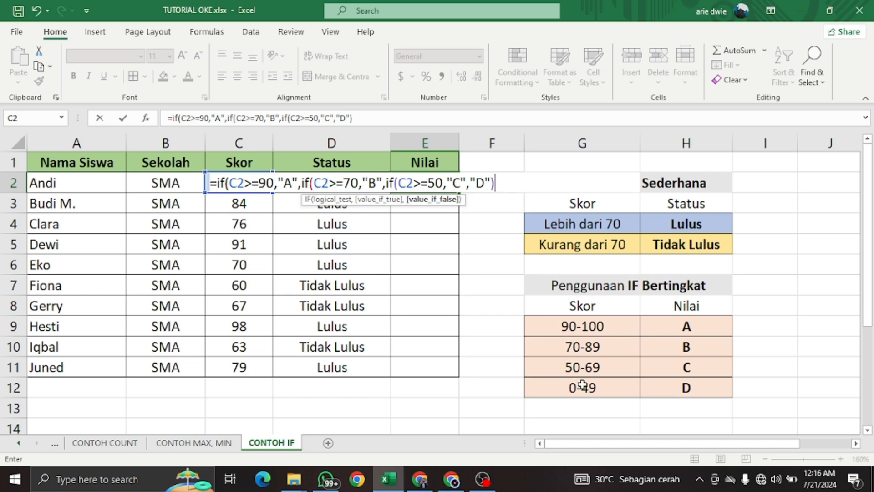
type(")")
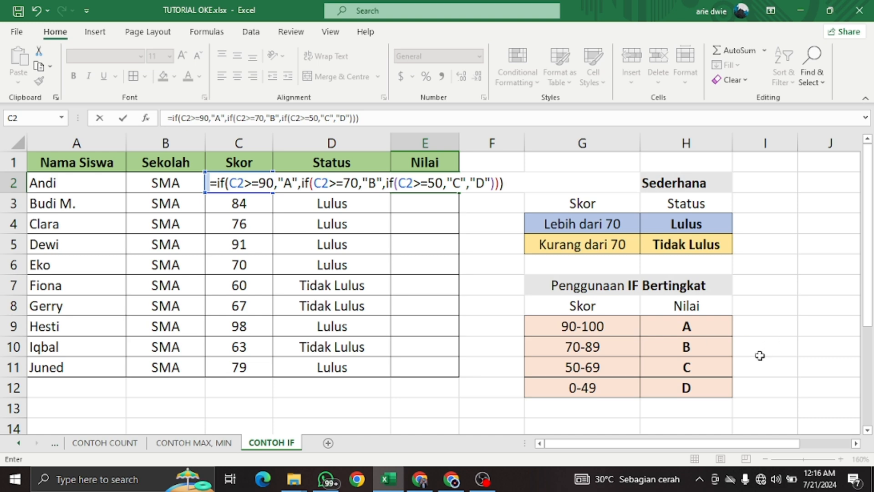
key("Return")
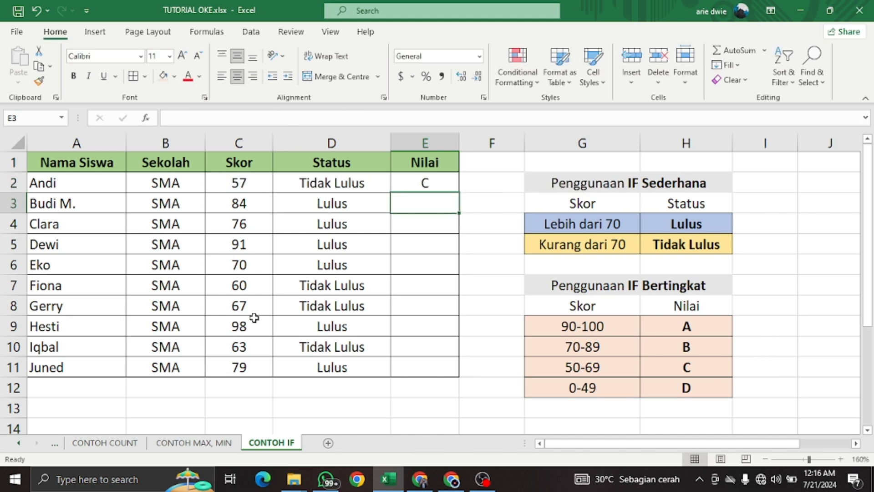
Step: Fill the nested IF formula from E2 down through E11 for all the students
left_click(231, 182)
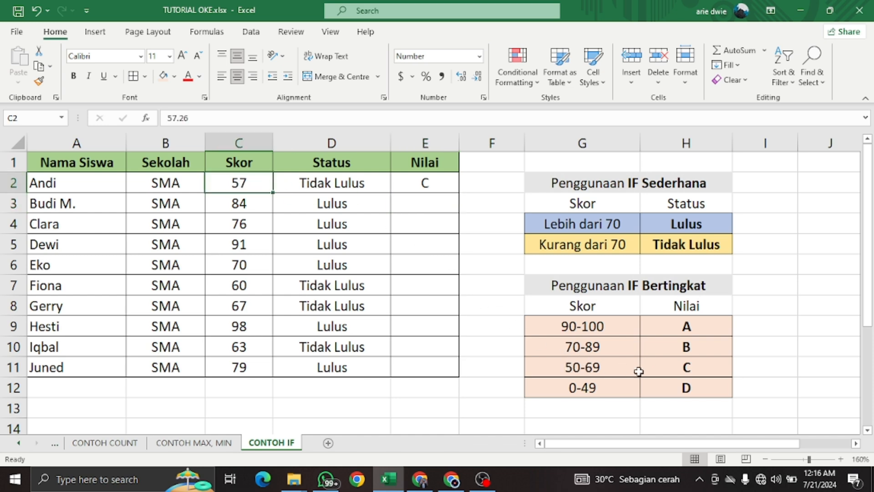
left_click(445, 190)
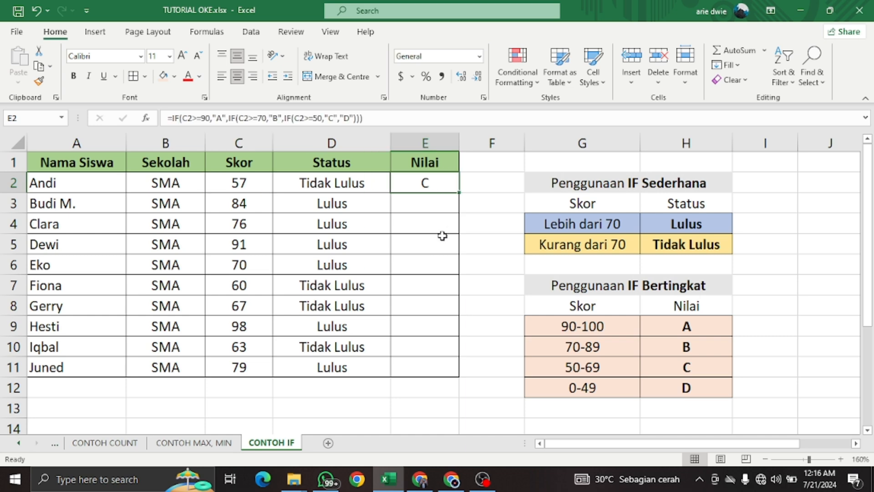
double_click(459, 191)
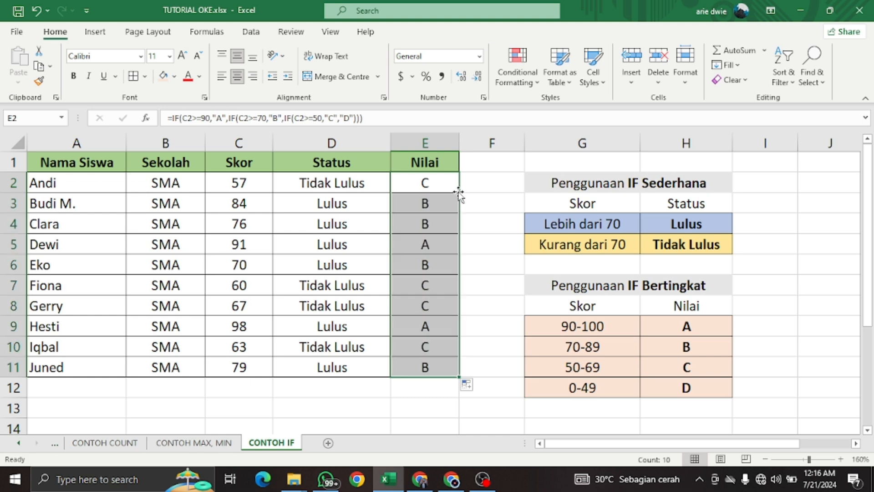
left_click(485, 242)
left_click(443, 188)
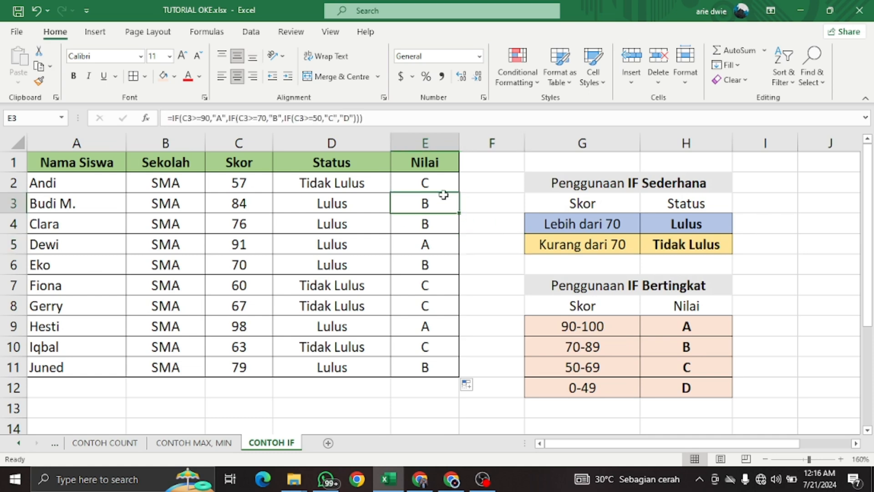